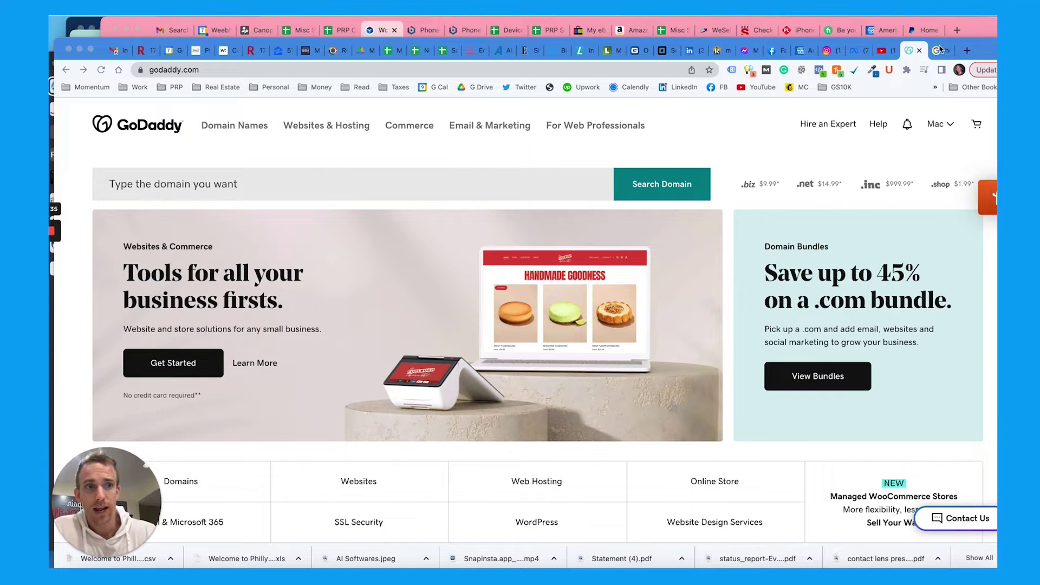
- Read Google's featured snippet on moving a domain to another GoDaddy account, then return to GoDaddy
{"action": "key", "text": "ctrl+Tab"}
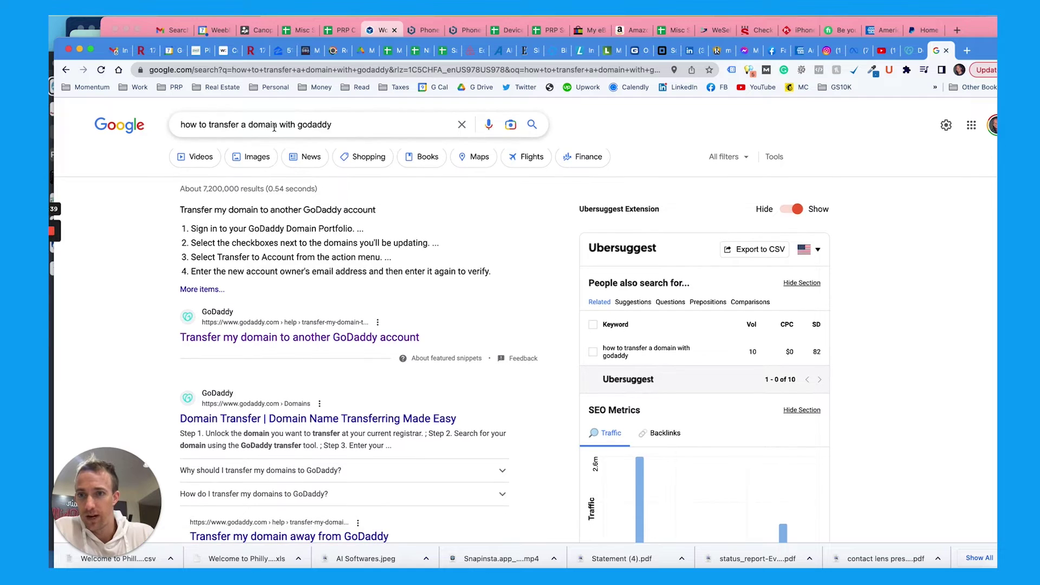
{"action": "left_click_drag", "start_coordinate": [182, 211], "coordinate": [498, 273]}
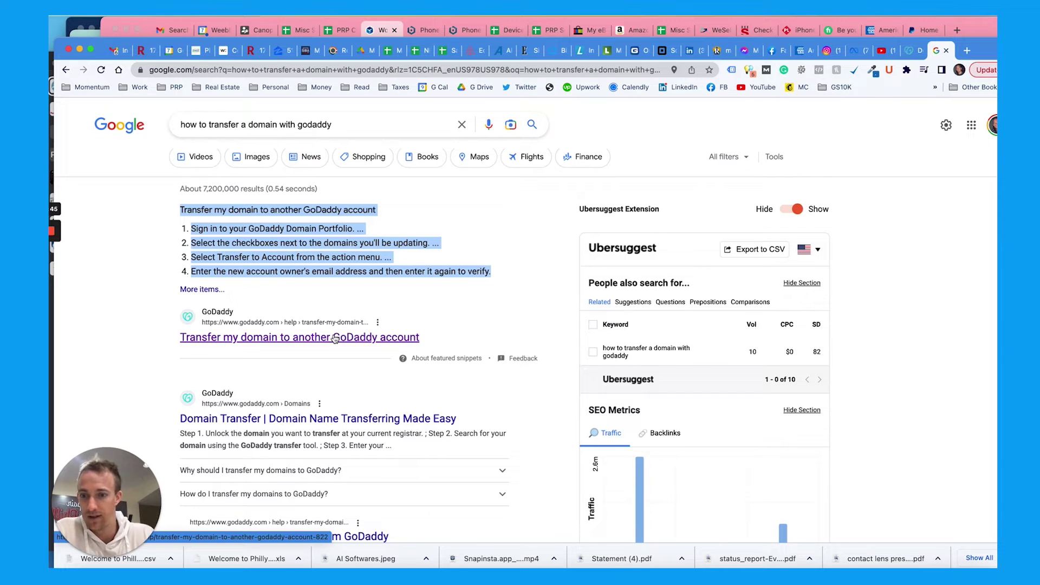
{"action": "left_click", "coordinate": [330, 340], "text": "super"}
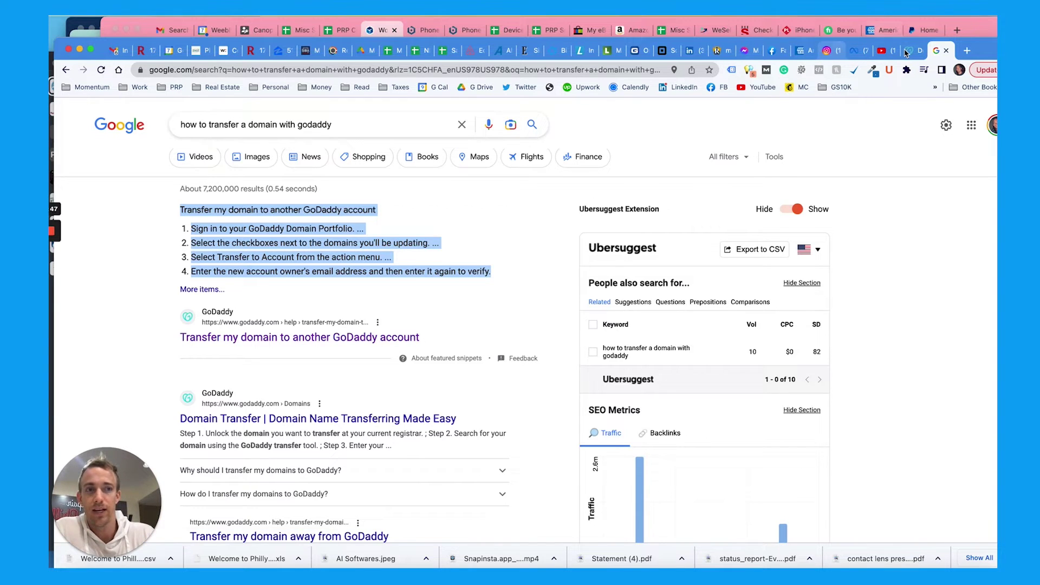
{"action": "left_click", "coordinate": [910, 50]}
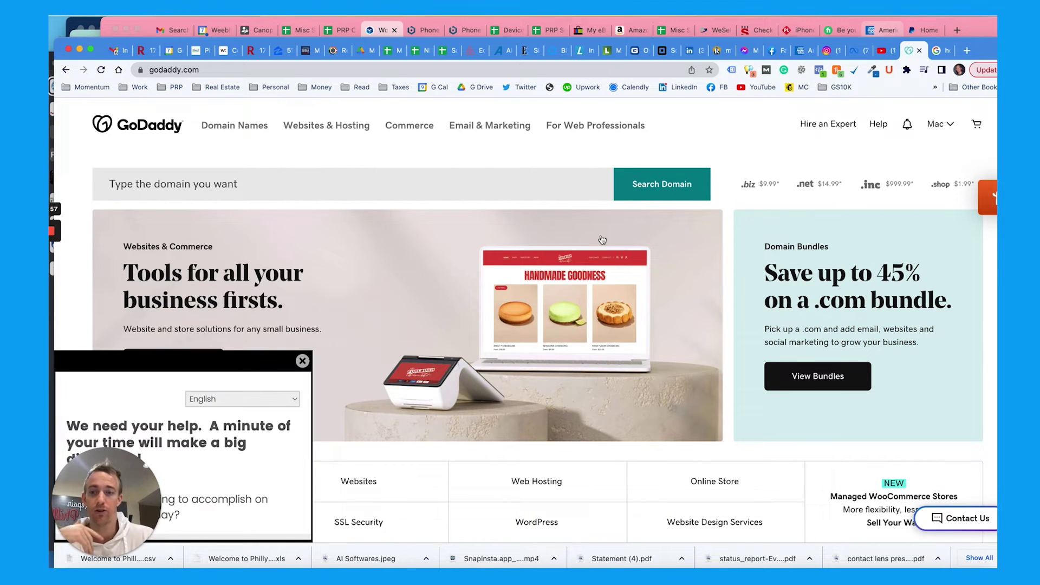
- Close the feedback survey and go through My Products to the Domains portfolio
{"action": "left_click", "coordinate": [302, 362]}
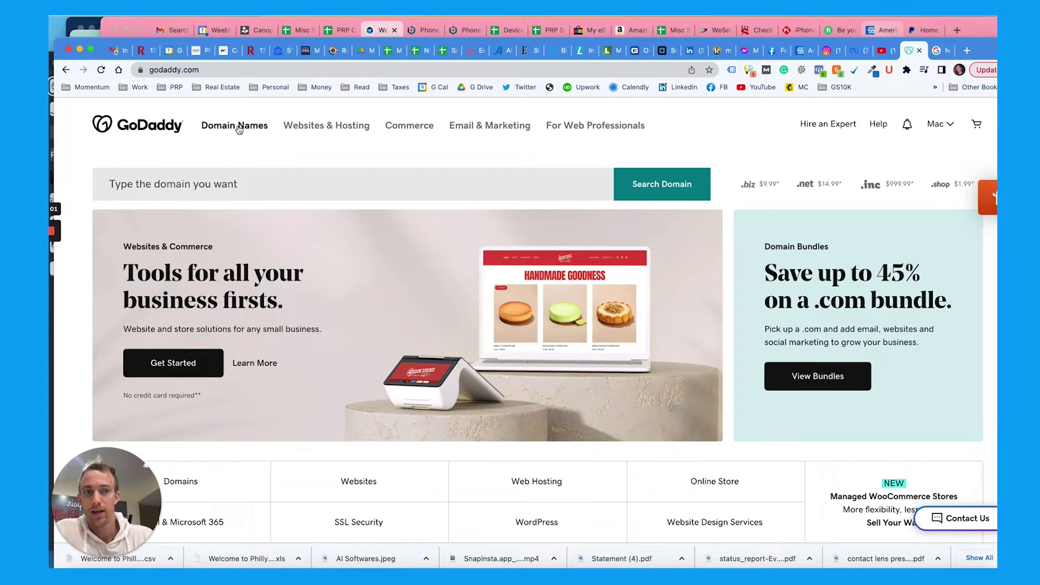
{"action": "left_click", "coordinate": [935, 124]}
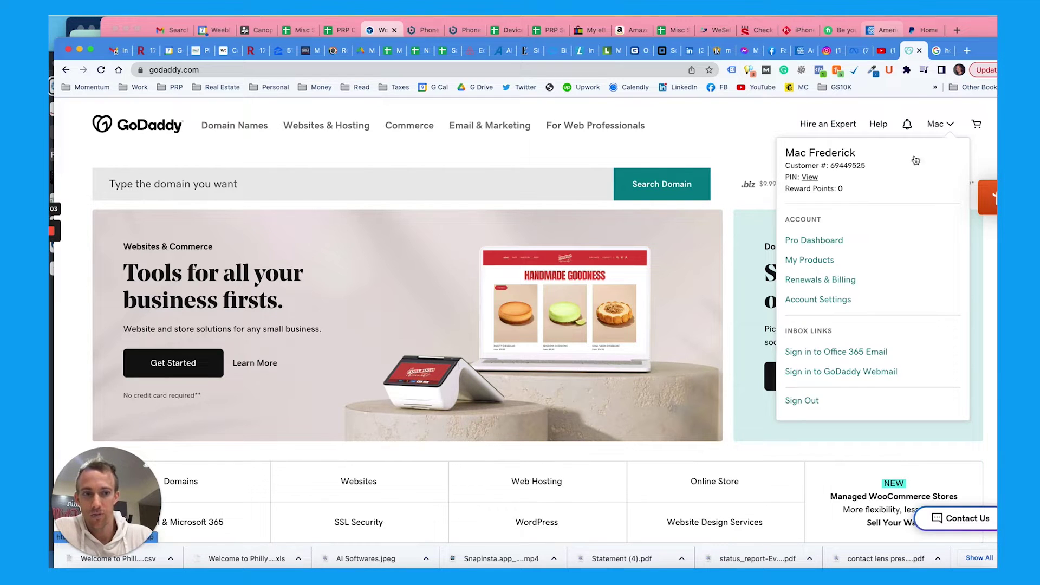
{"action": "left_click", "coordinate": [814, 259]}
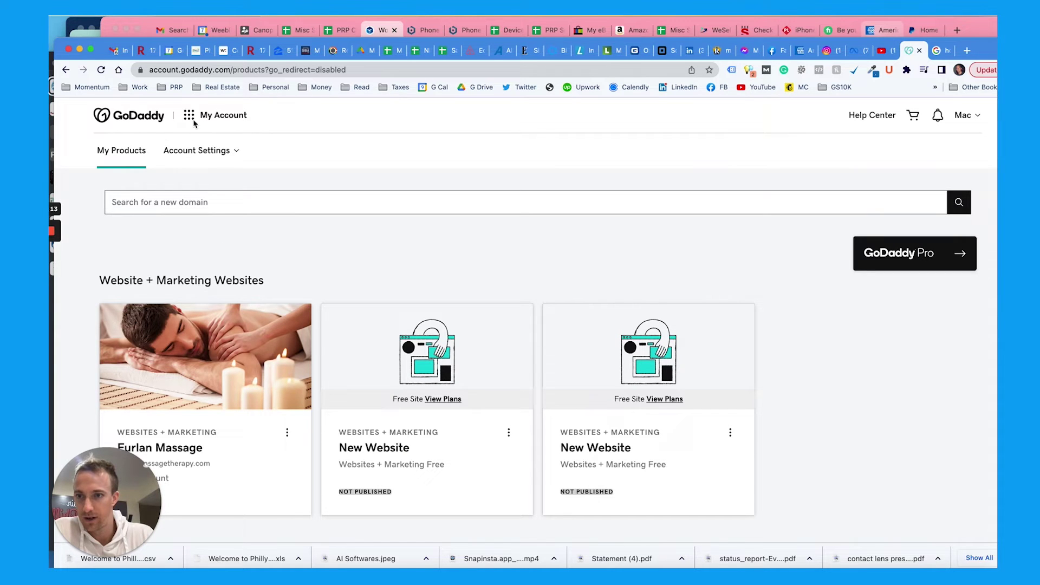
{"action": "left_click", "coordinate": [191, 121]}
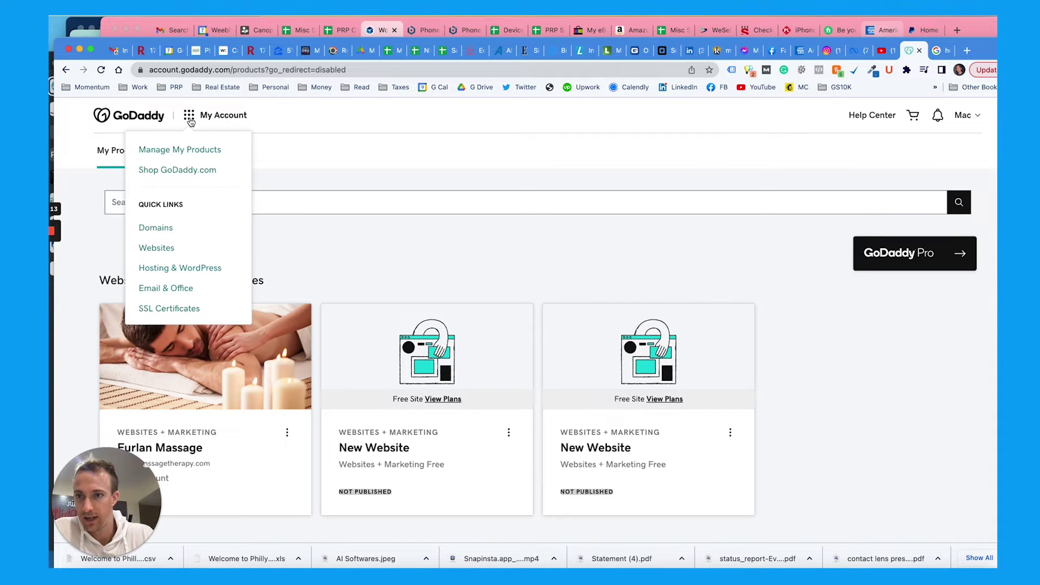
{"action": "left_click", "coordinate": [161, 228]}
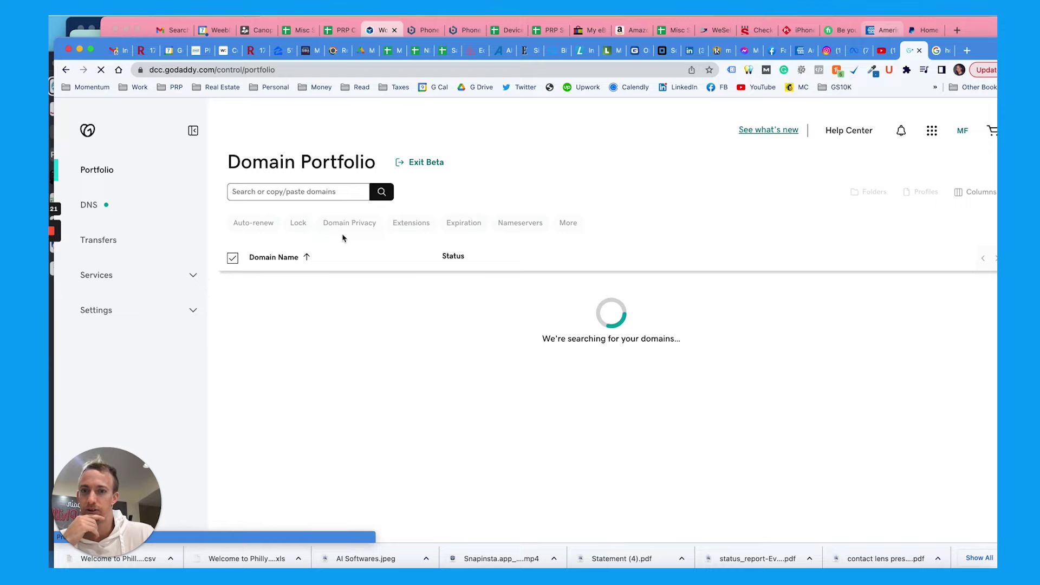
- Open garrisonroofingphilly.com's settings and choose Transfer to Another GoDaddy Account
{"action": "scroll", "coordinate": [342, 238], "scroll_direction": "down", "scroll_amount": 3}
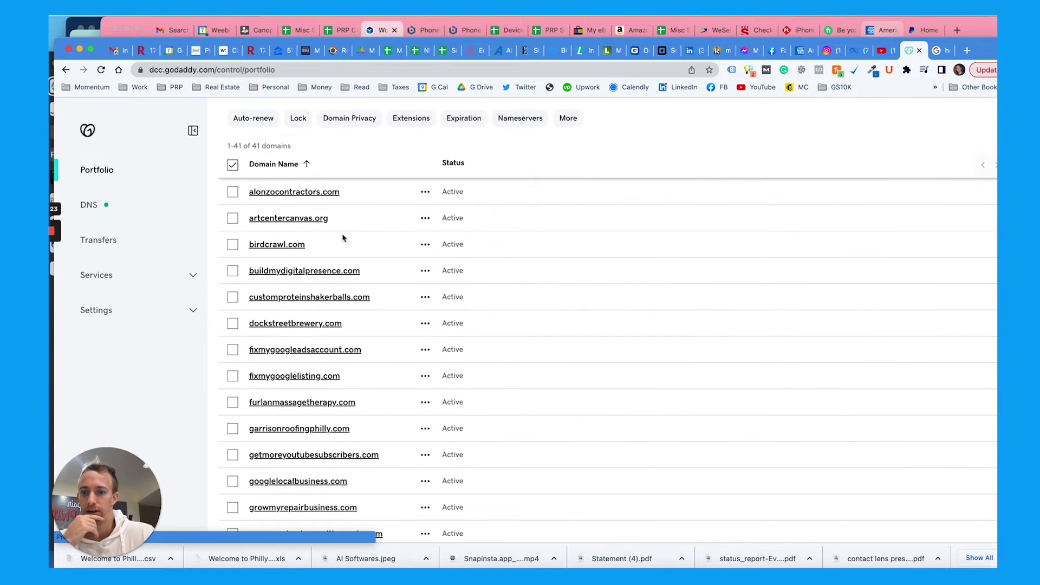
{"action": "scroll", "coordinate": [342, 238], "scroll_direction": "down", "scroll_amount": 1}
{"action": "left_click", "coordinate": [290, 389]}
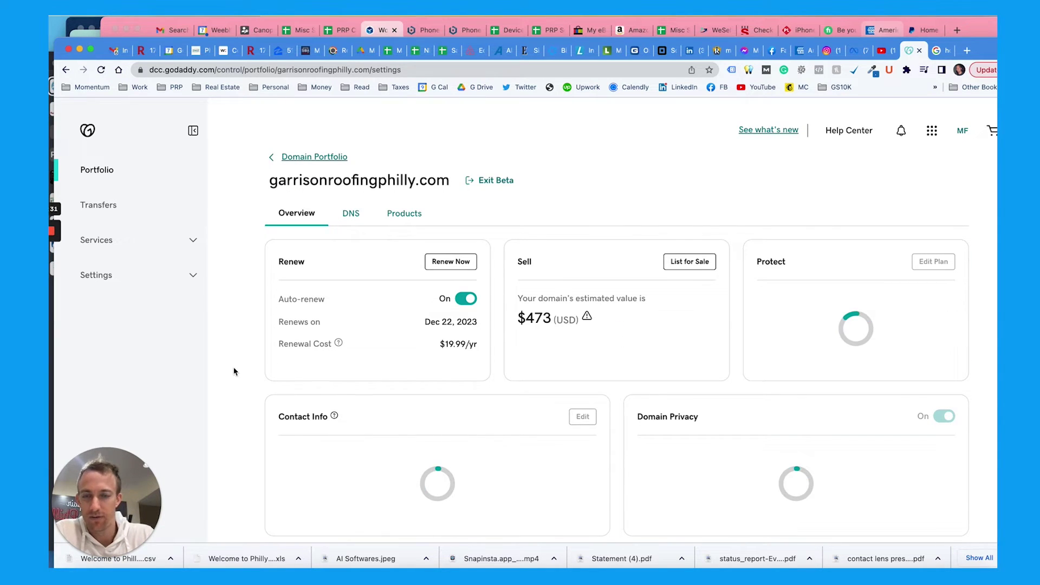
{"action": "scroll", "coordinate": [234, 371], "scroll_direction": "down", "scroll_amount": 1}
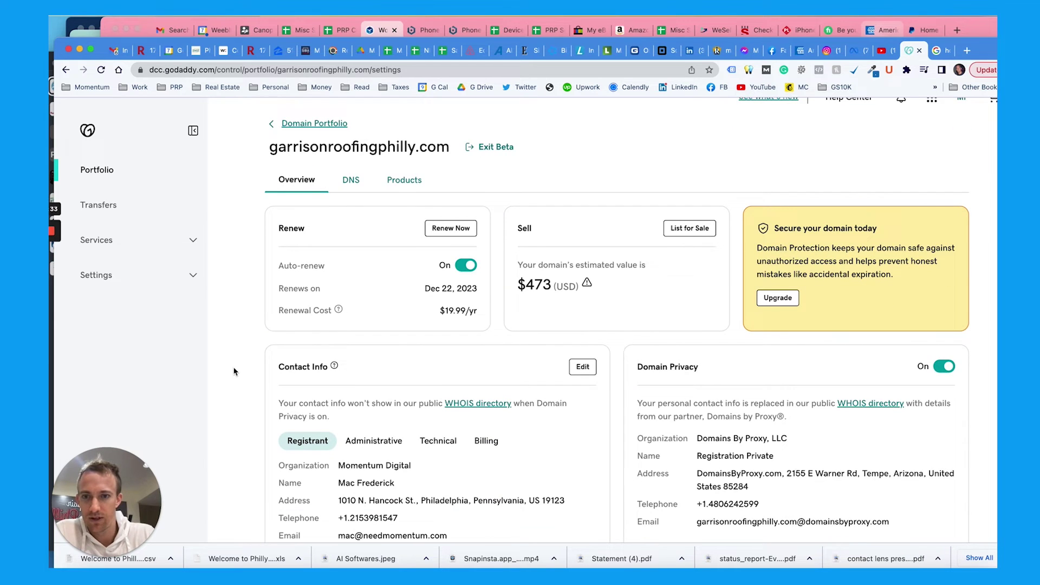
{"action": "scroll", "coordinate": [234, 371], "scroll_direction": "down", "scroll_amount": 3}
{"action": "scroll", "coordinate": [234, 371], "scroll_direction": "up", "scroll_amount": 2}
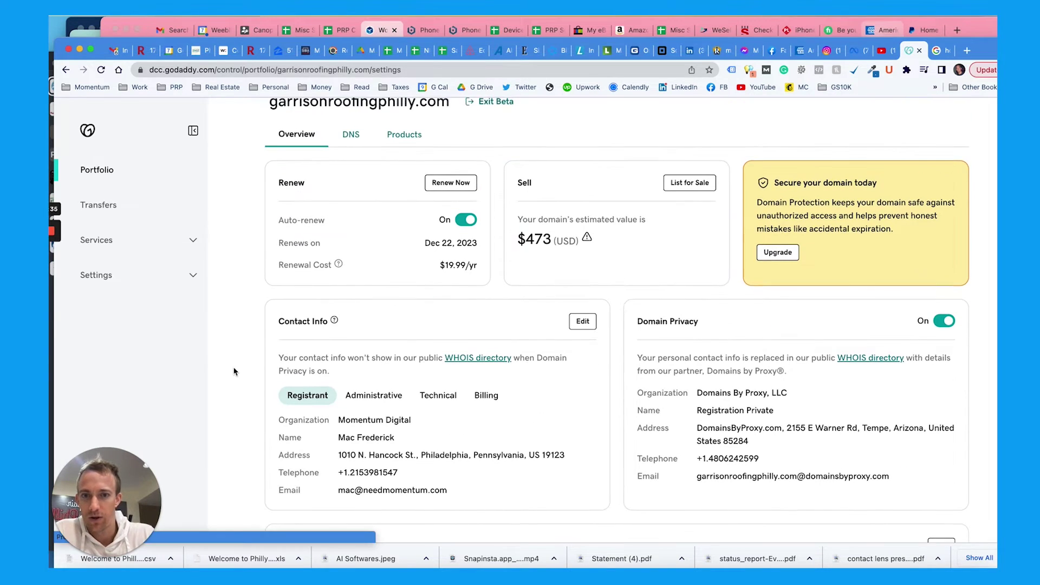
{"action": "scroll", "coordinate": [234, 371], "scroll_direction": "down", "scroll_amount": 1}
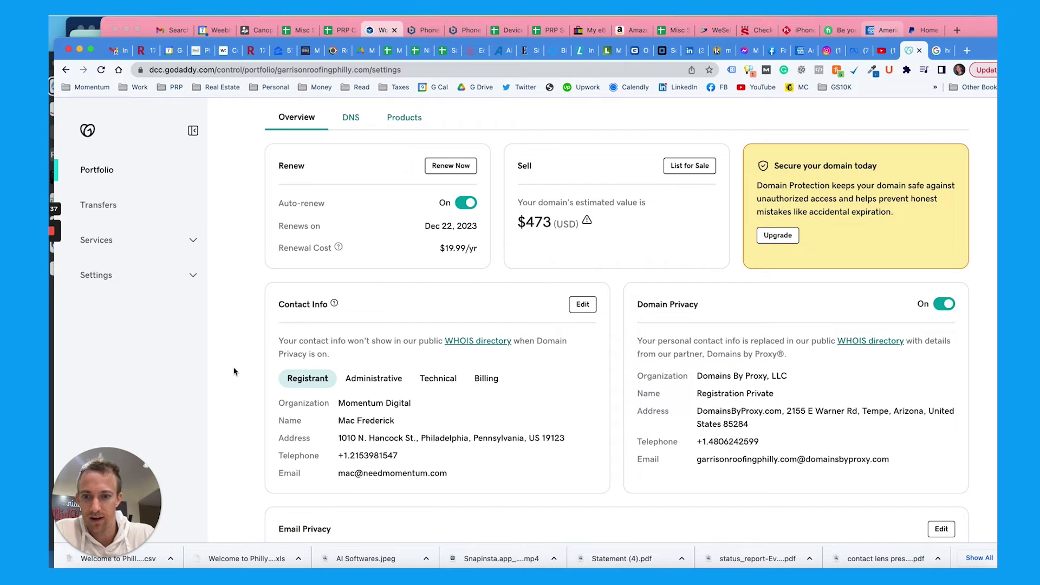
{"action": "scroll", "coordinate": [233, 371], "scroll_direction": "down", "scroll_amount": 5}
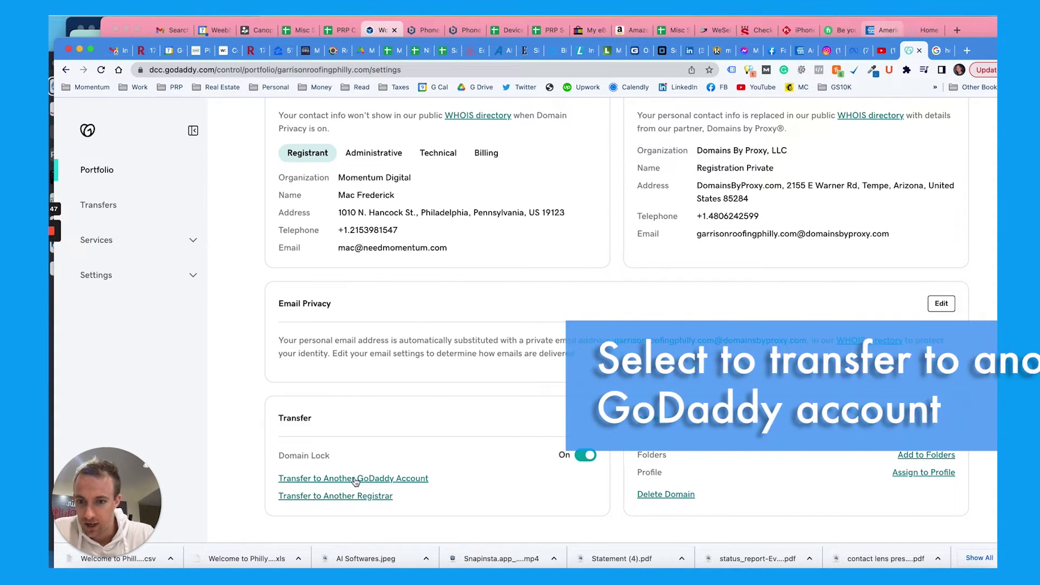
{"action": "left_click", "coordinate": [355, 478]}
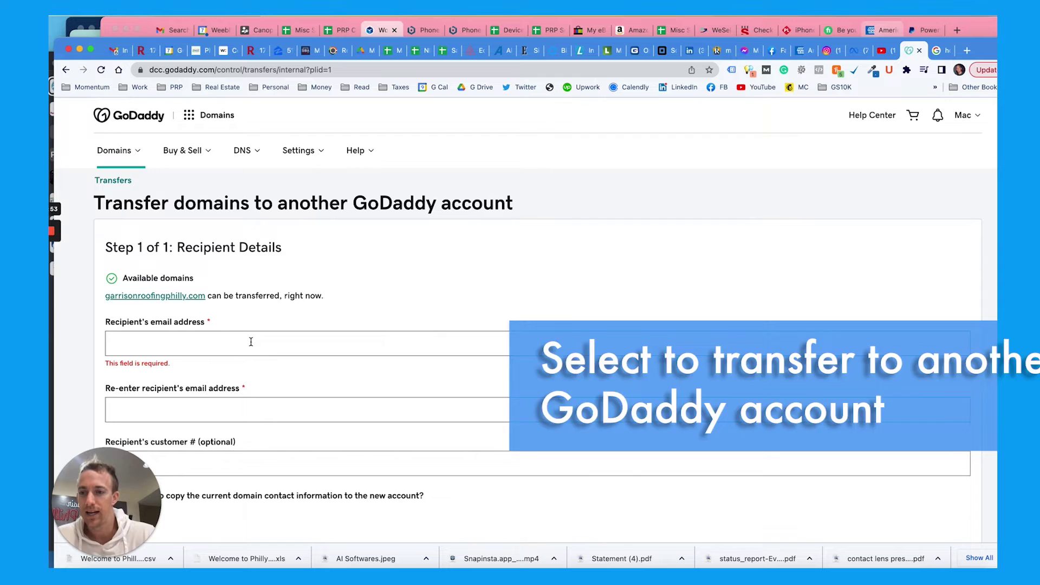
{"action": "scroll", "coordinate": [248, 290], "scroll_direction": "down", "scroll_amount": 1}
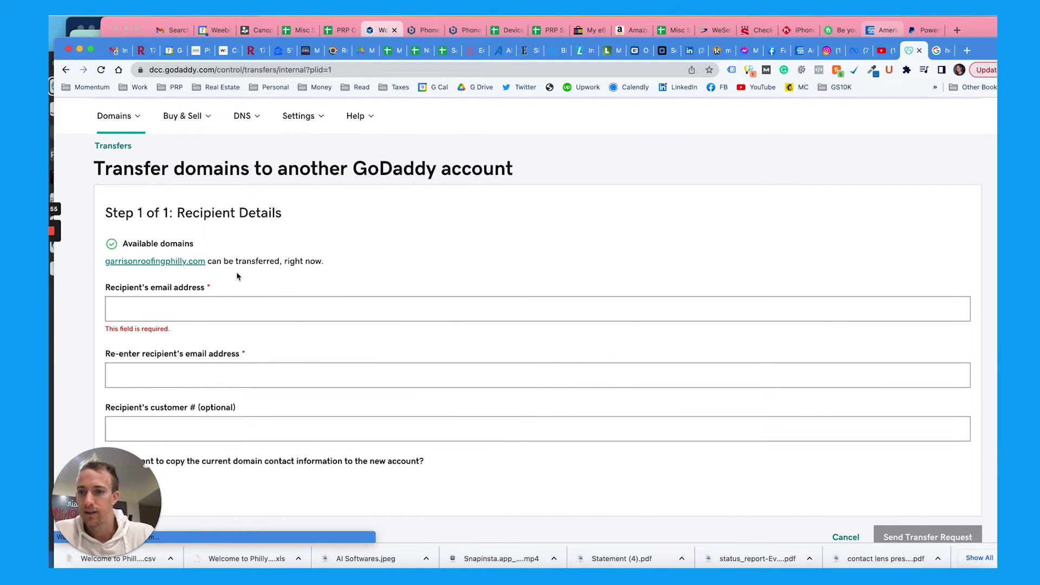
{"action": "triple_click", "coordinate": [282, 263]}
{"action": "left_click", "coordinate": [266, 288]}
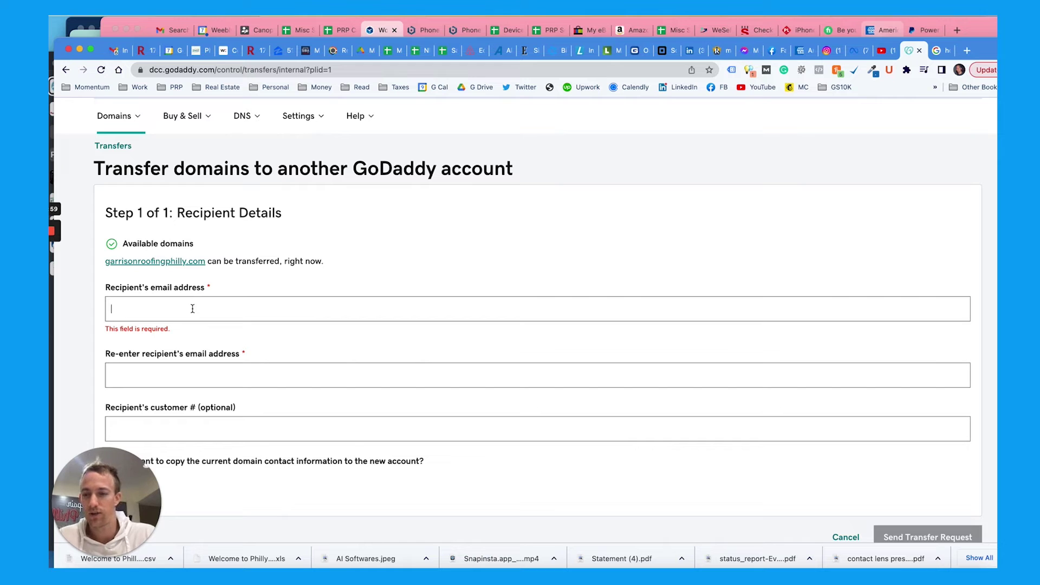
{"action": "key", "text": "super+a"}
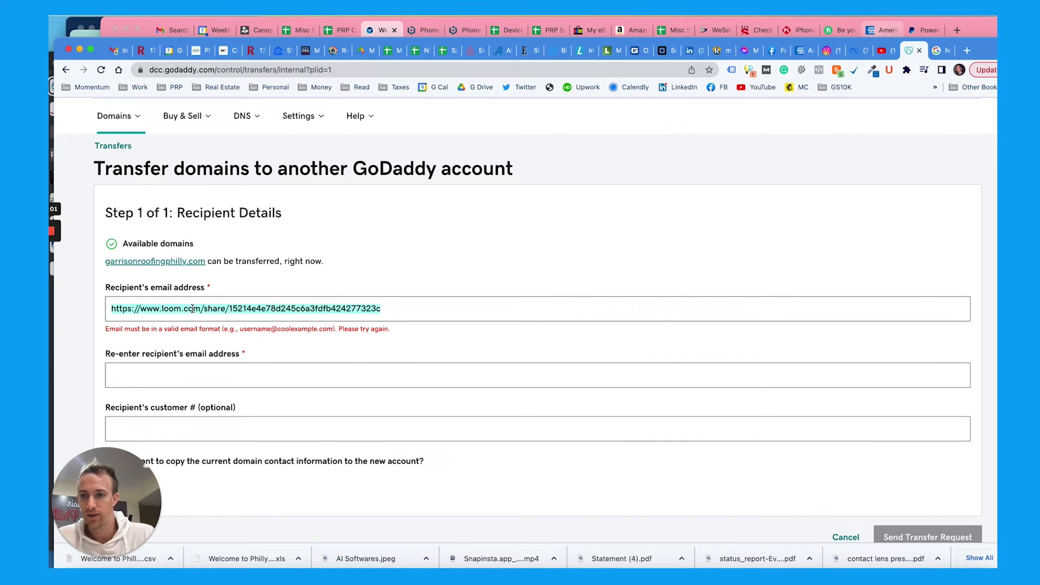
{"action": "key", "text": "BackSpace"}
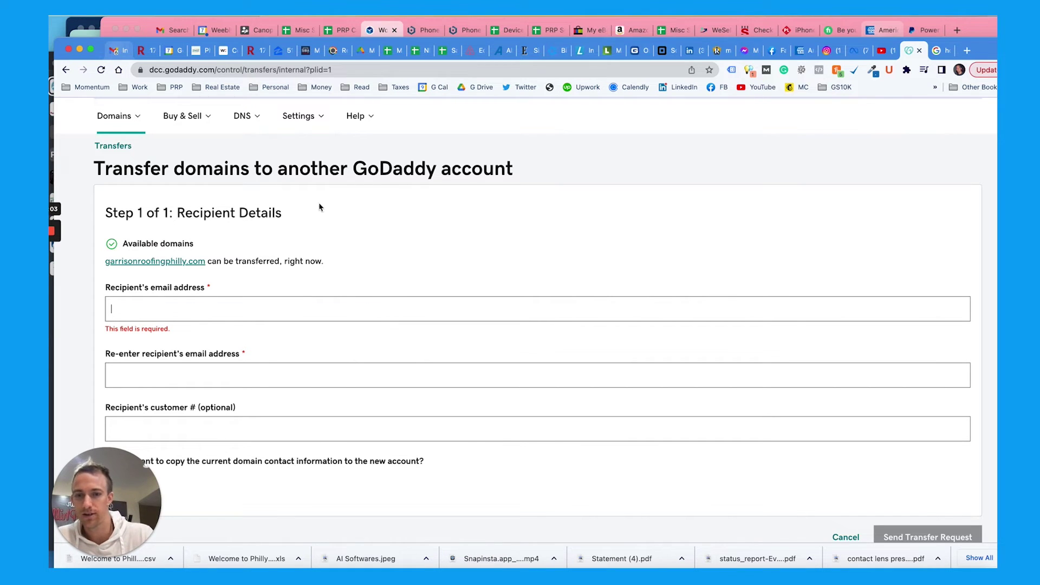
{"action": "key", "text": "super+1"}
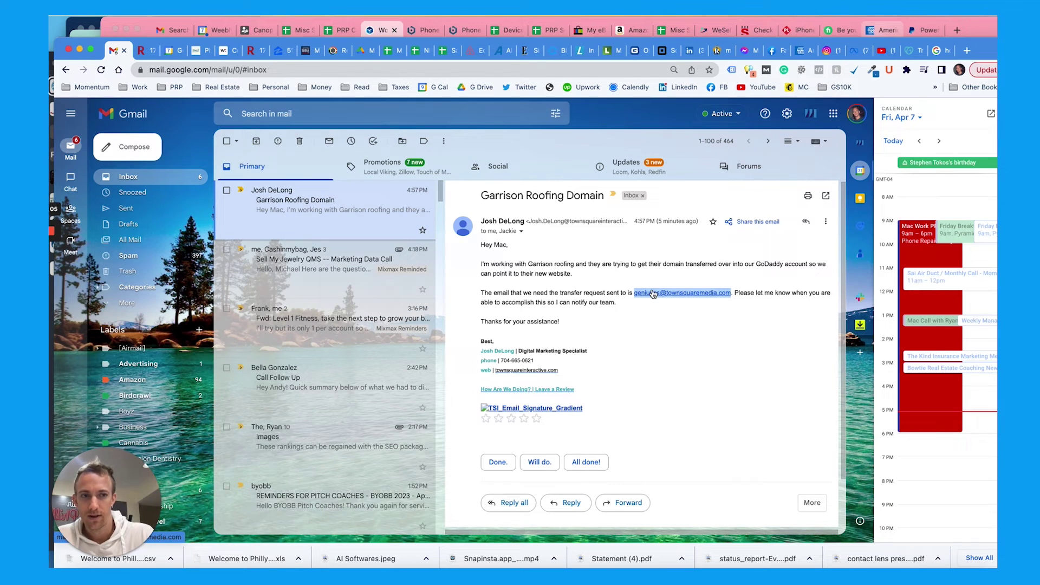
{"action": "left_click", "coordinate": [913, 51]}
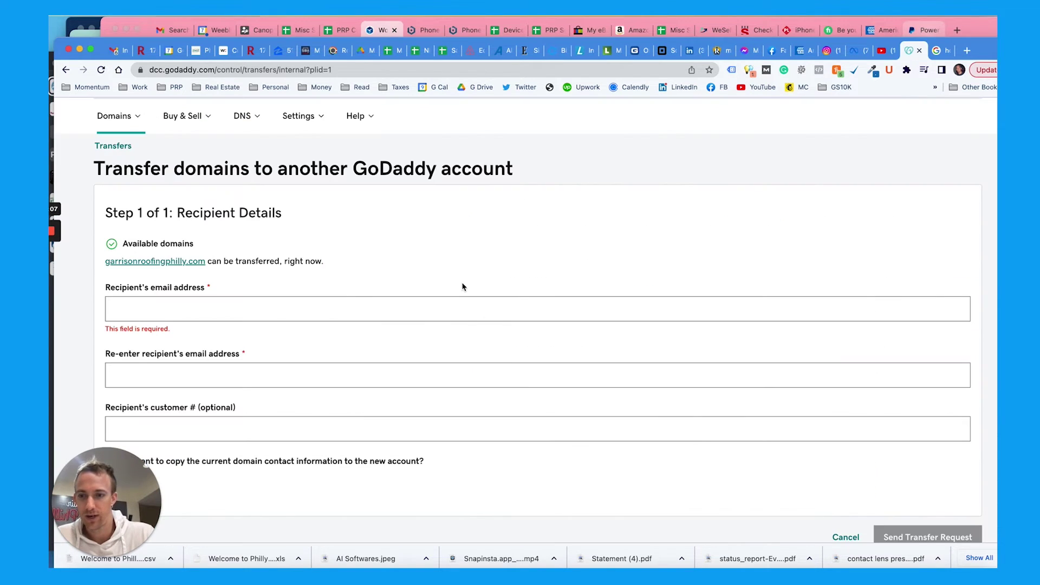
{"action": "key", "text": "super+v"}
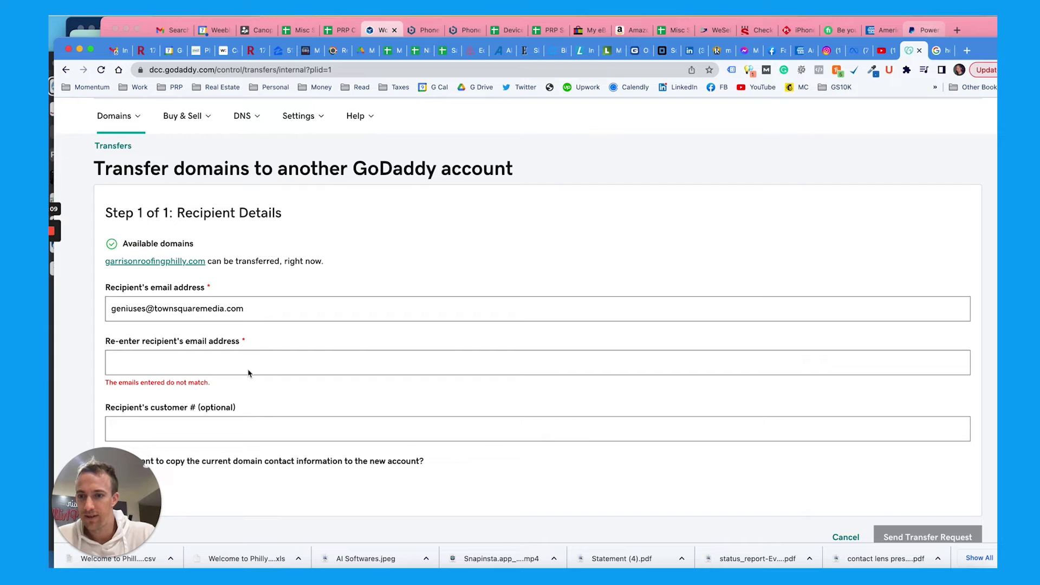
{"action": "left_click", "coordinate": [227, 366]}
{"action": "key", "text": "super+v"}
- Answer No to copying the current contact information to the new account
{"action": "scroll", "coordinate": [217, 357], "scroll_direction": "down", "scroll_amount": 3}
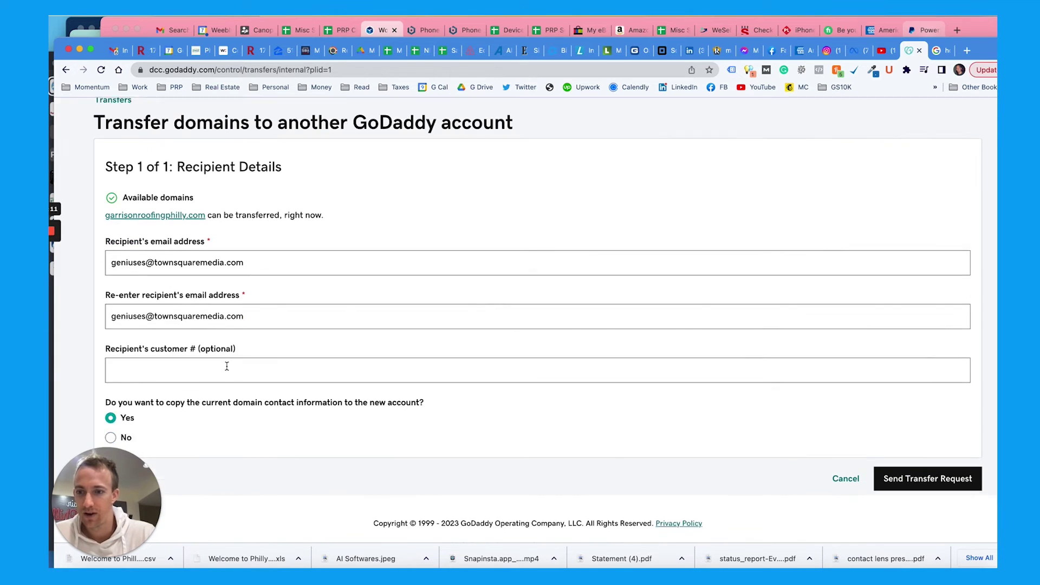
{"action": "left_click", "coordinate": [212, 352]}
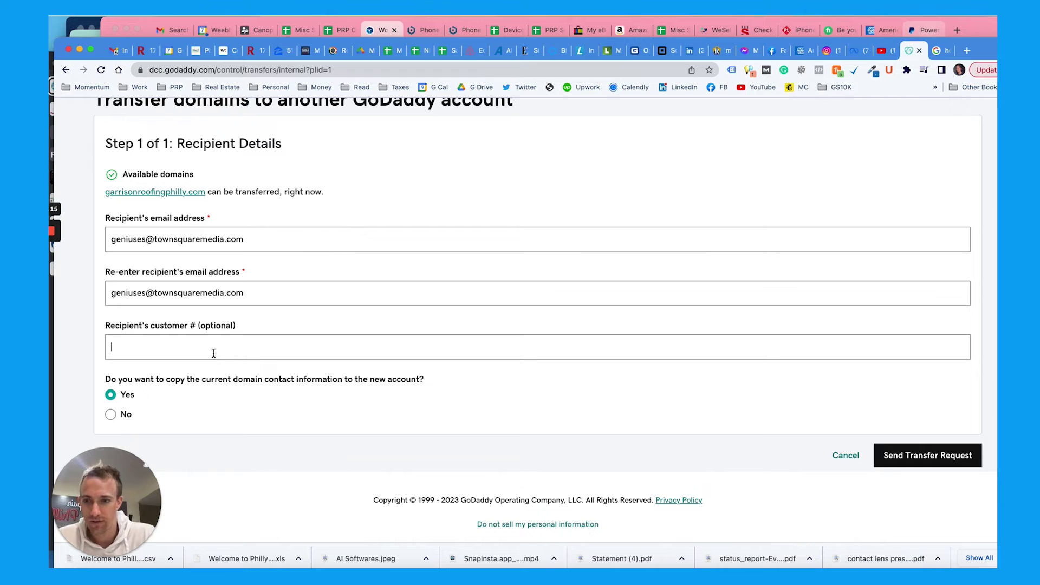
{"action": "triple_click", "coordinate": [170, 382]}
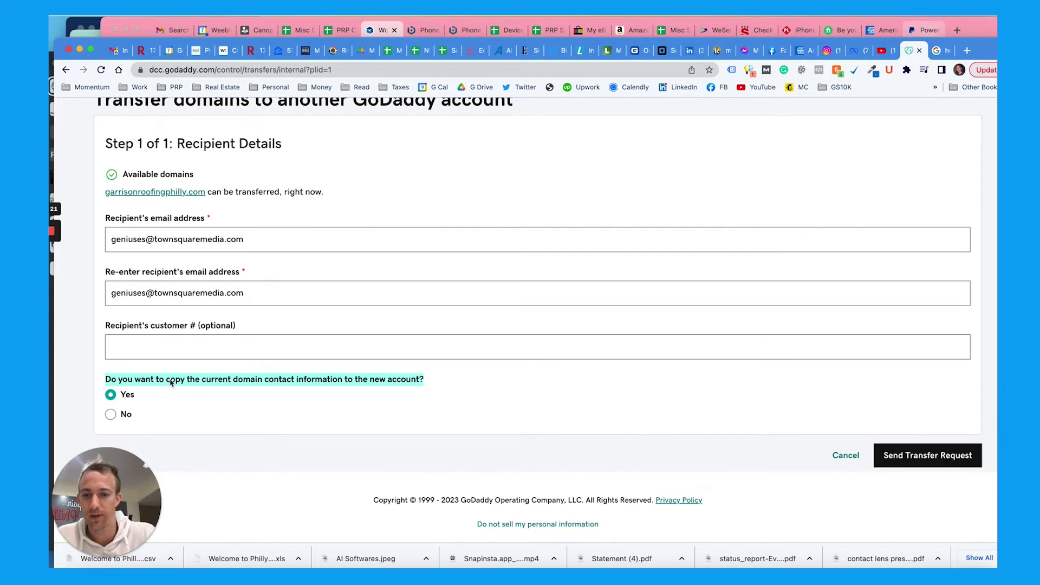
{"action": "left_click", "coordinate": [129, 416]}
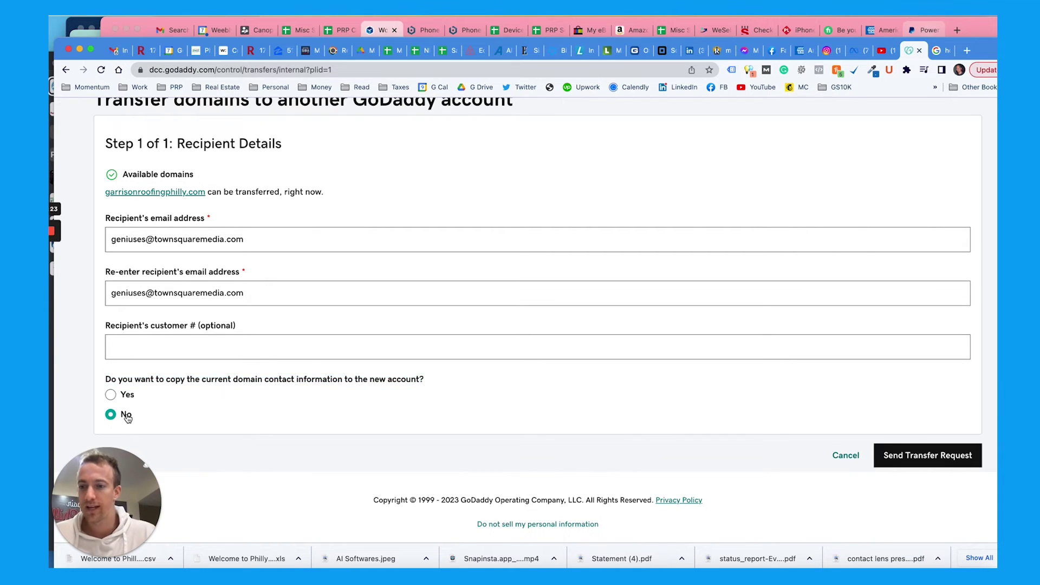
{"action": "scroll", "coordinate": [706, 356], "scroll_direction": "up", "scroll_amount": 2}
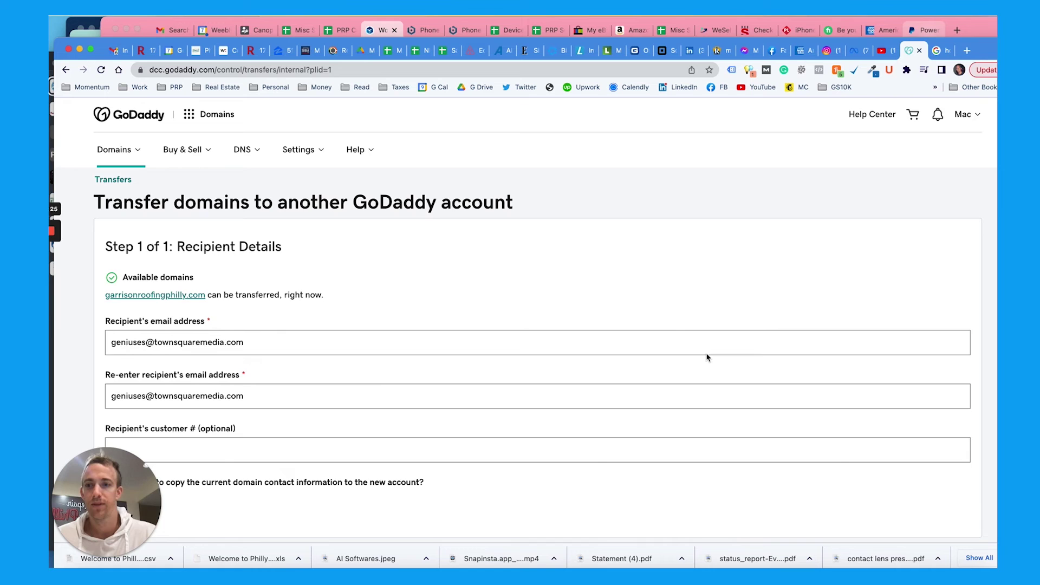
{"action": "scroll", "coordinate": [707, 357], "scroll_direction": "down", "scroll_amount": 2}
- Submit the garrisonroofingphilly.com transfer with Send Transfer Request
{"action": "left_click", "coordinate": [901, 455]}
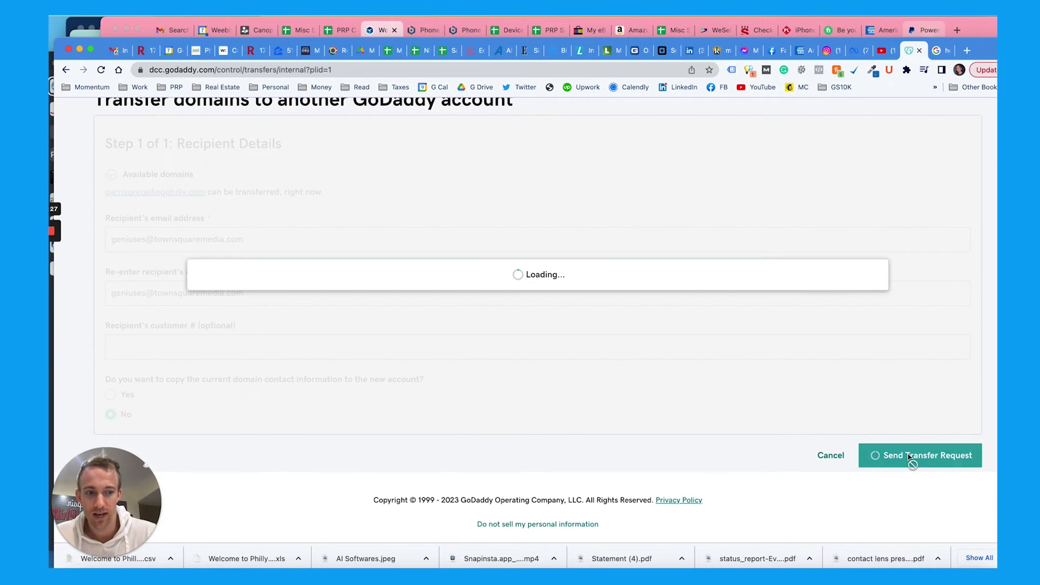